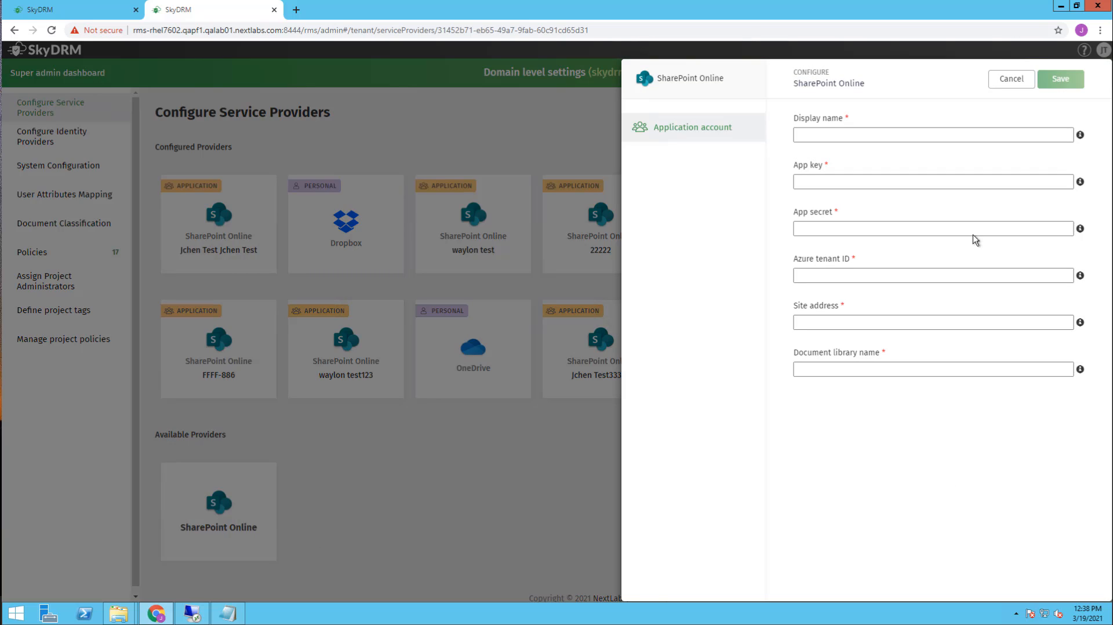
- Name the provider 'Demo Shared Workspace' and fill in its app key and app secret
click(906, 136)
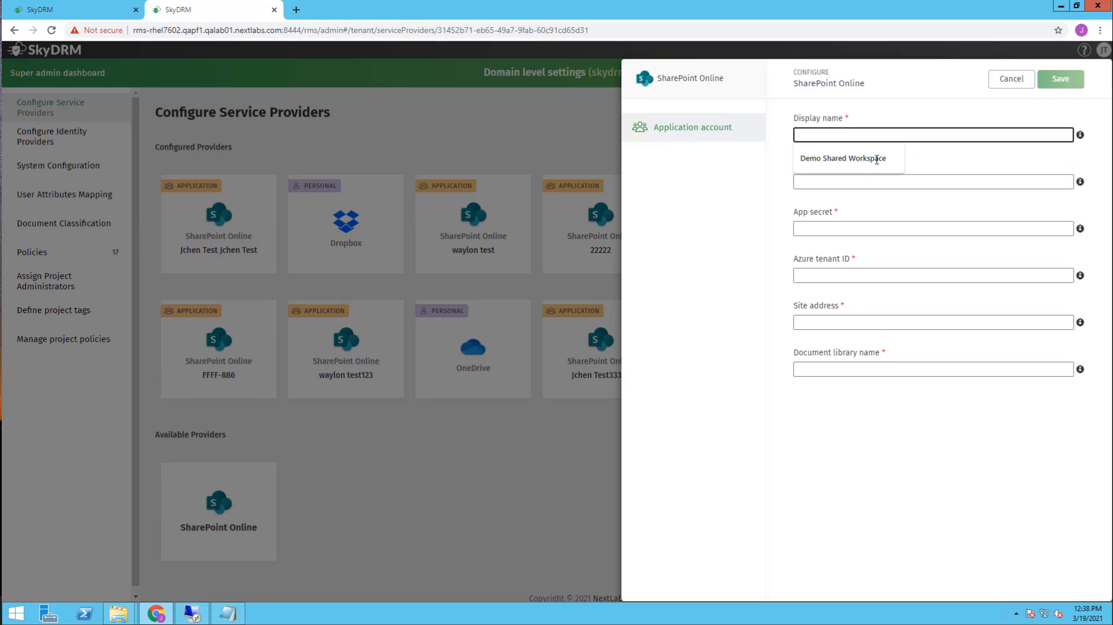
click(870, 164)
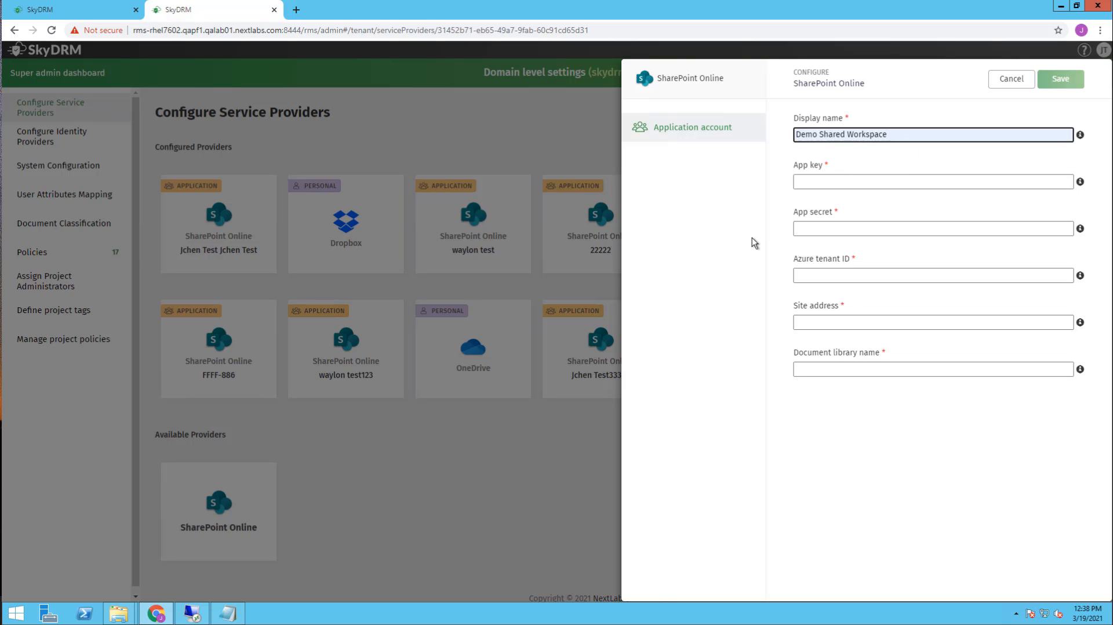
click(839, 180)
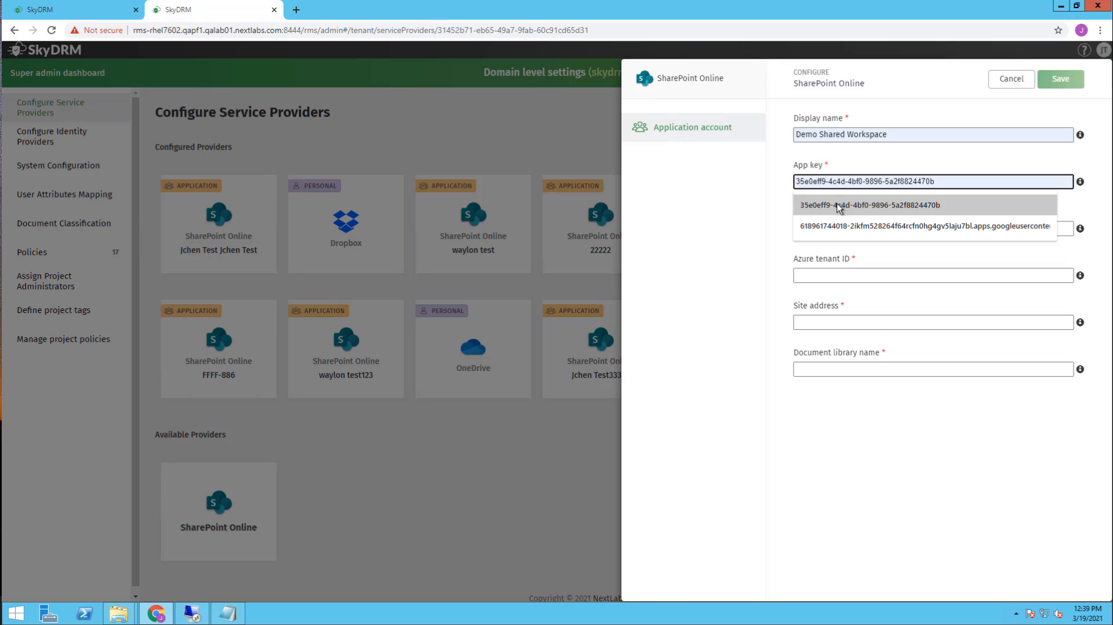
click(837, 204)
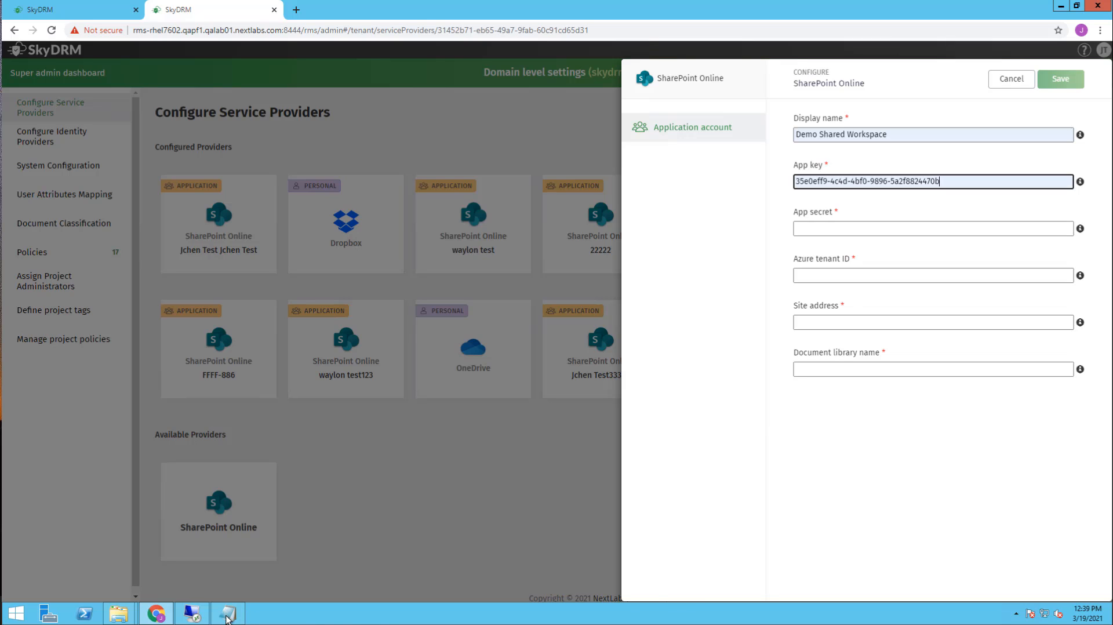
click(832, 228)
key(ctrl+v)
- Enter the Azure tenant ID, site address and 'Demo Lib' library name, then save the provider
click(854, 277)
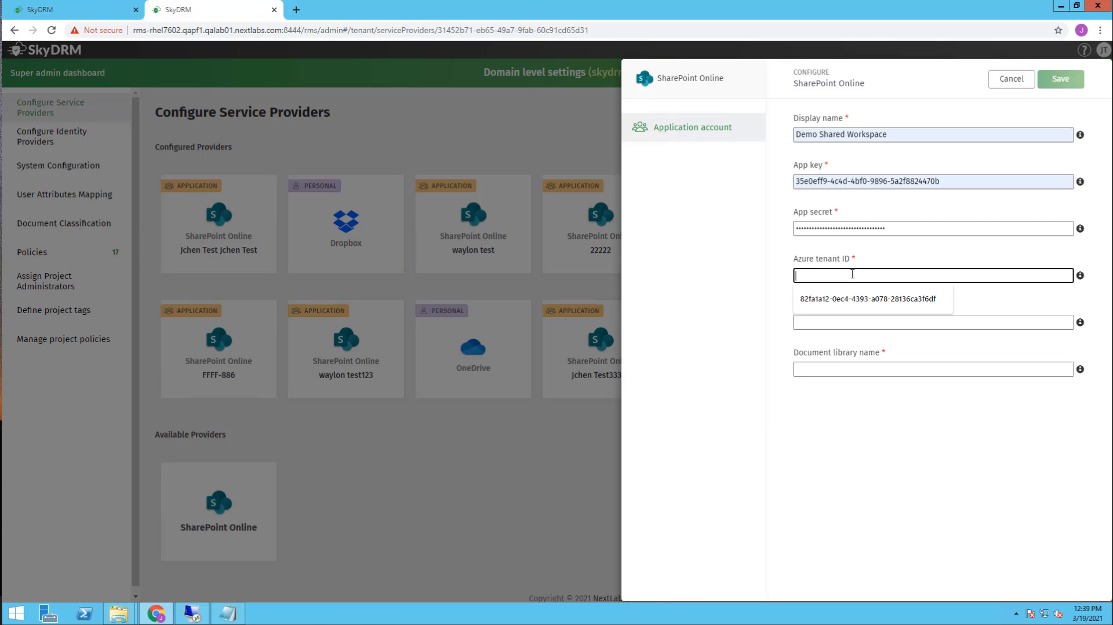
click(854, 300)
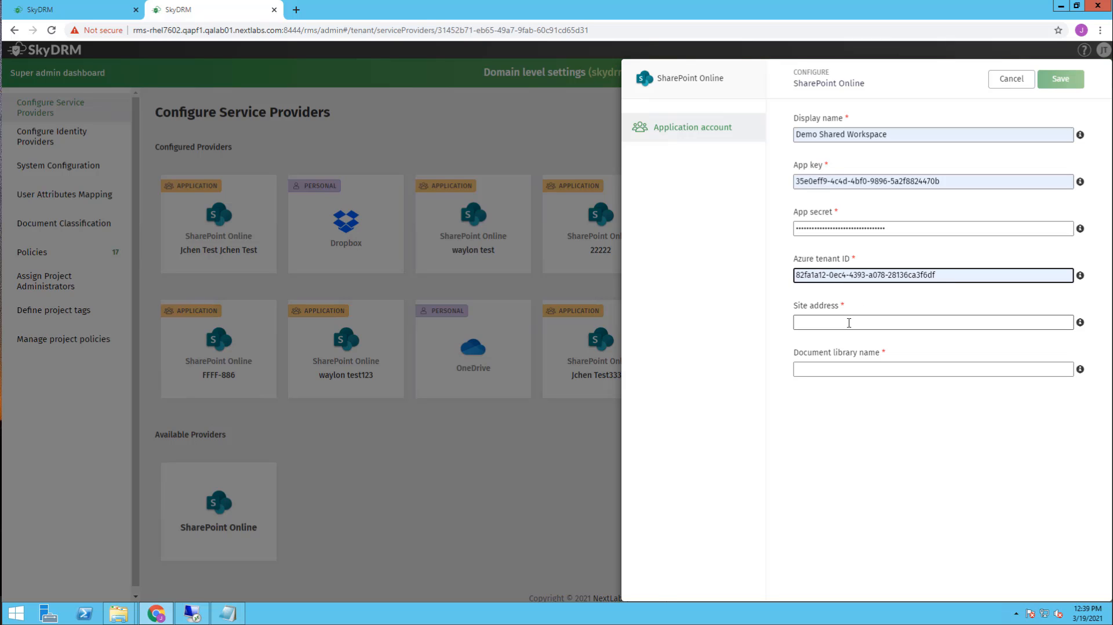
click(849, 323)
click(847, 348)
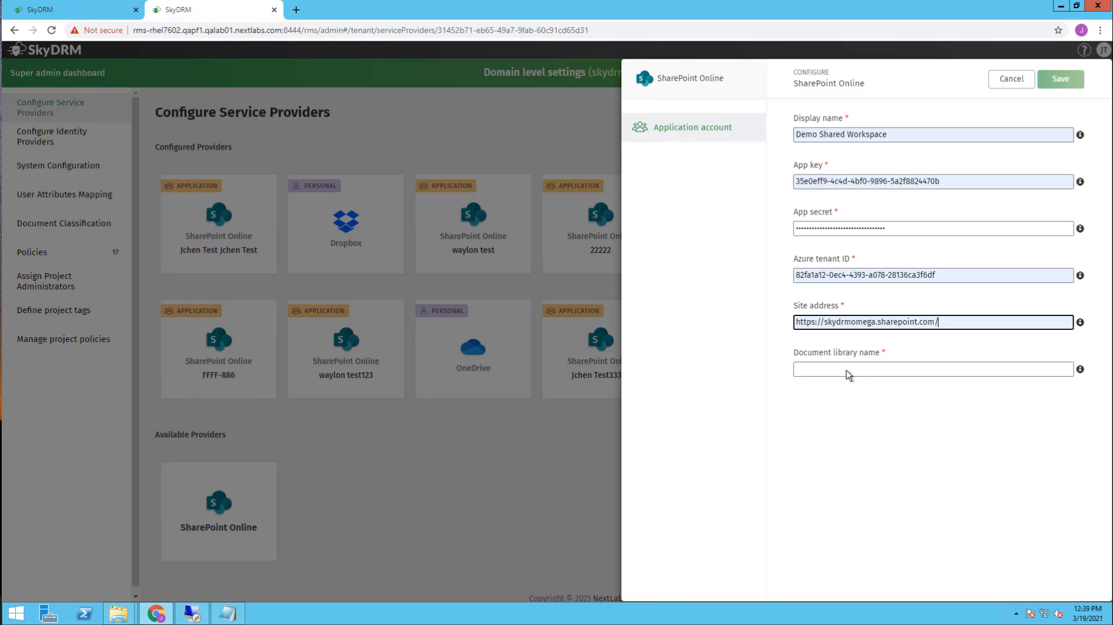
click(847, 369)
click(835, 392)
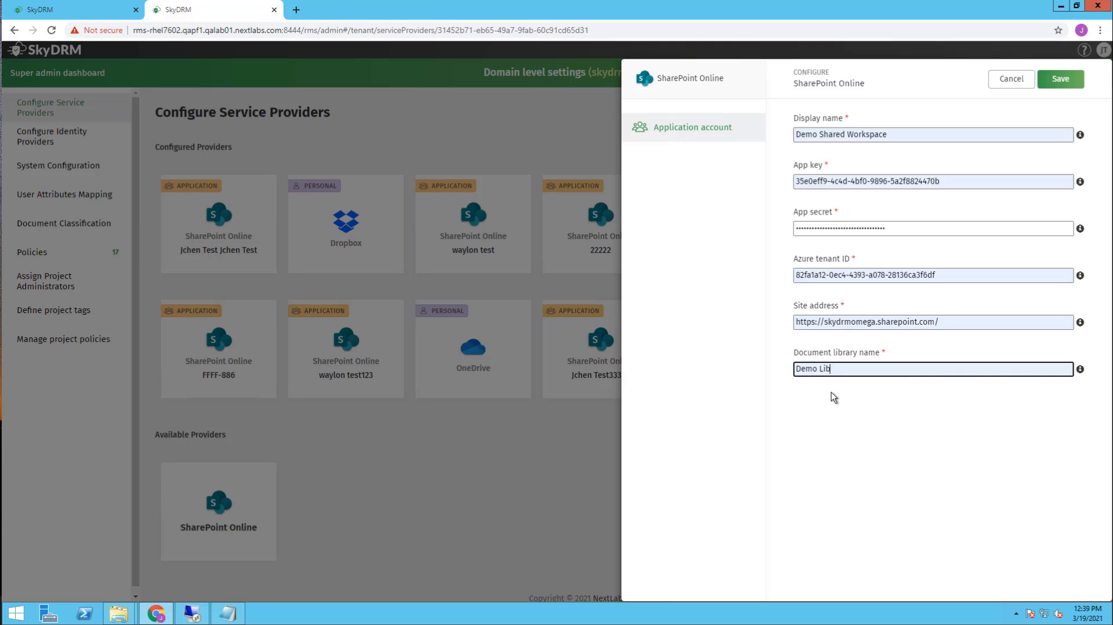
click(1073, 82)
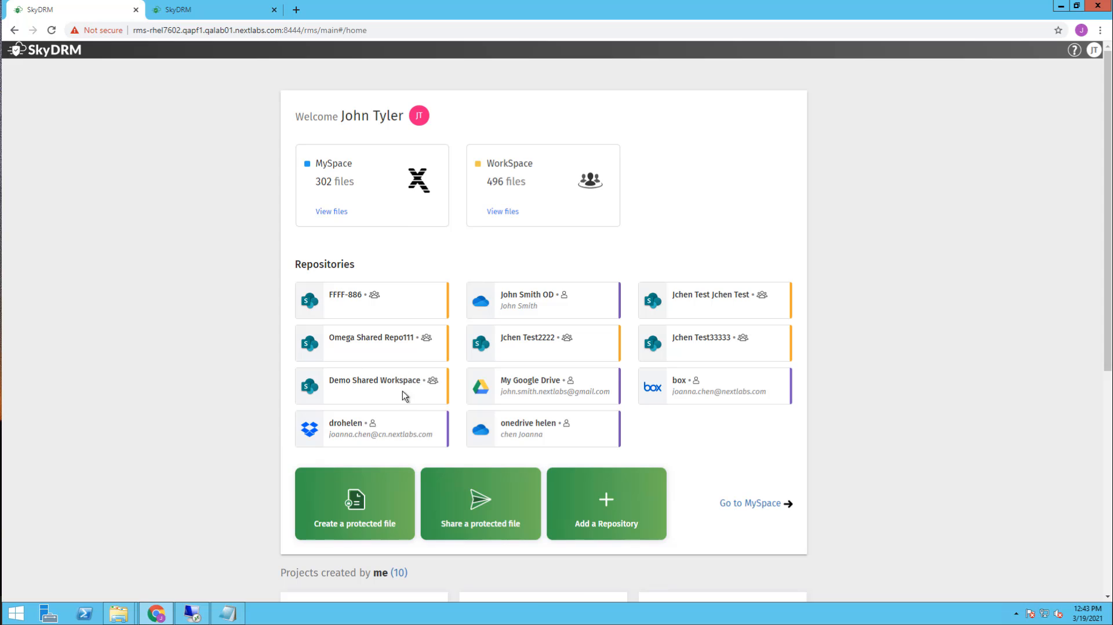
- Open the Demo Shared Workspace repository on the home page, then its Demo folder
click(357, 383)
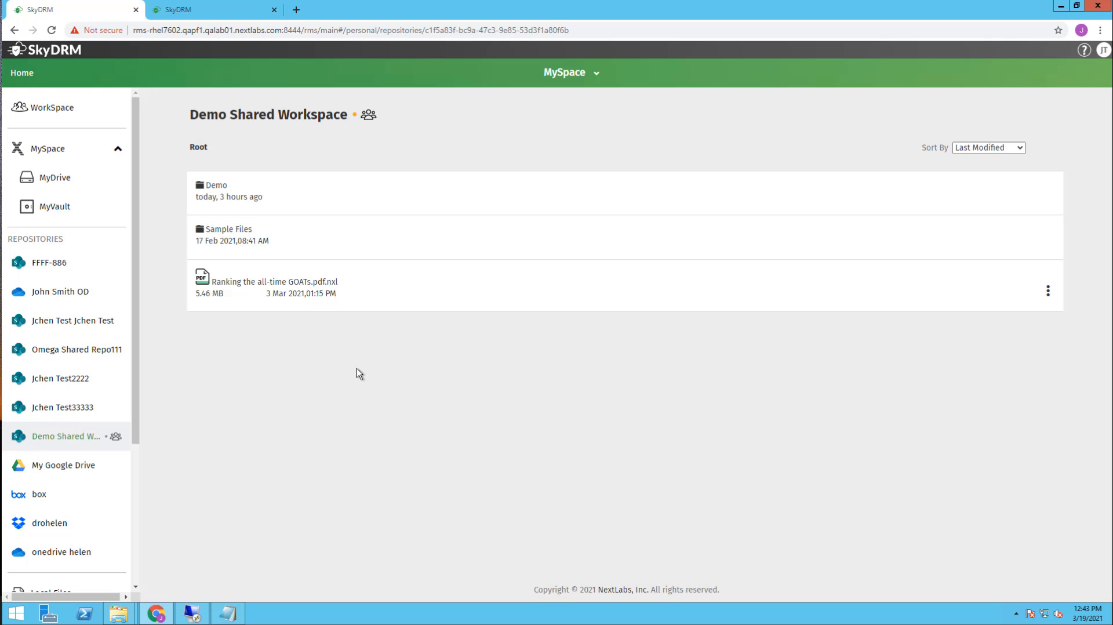
click(219, 194)
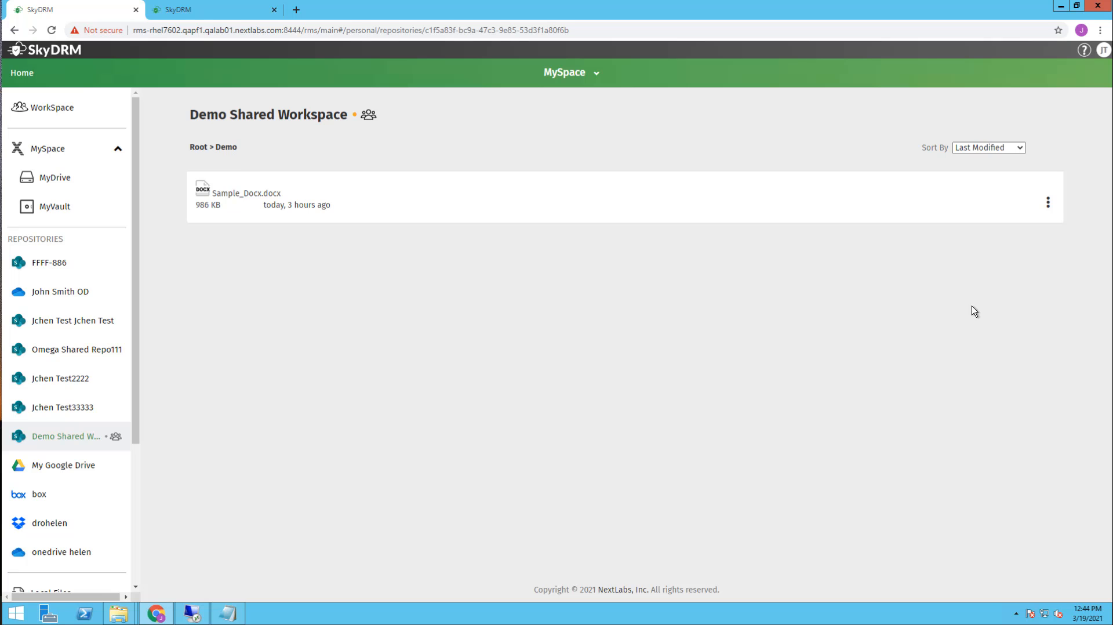
mouse_move(1046, 206)
- Protect Sample_Docx.docx with company-defined rights, File Classification Confidential, and dismiss the summary
click(1033, 205)
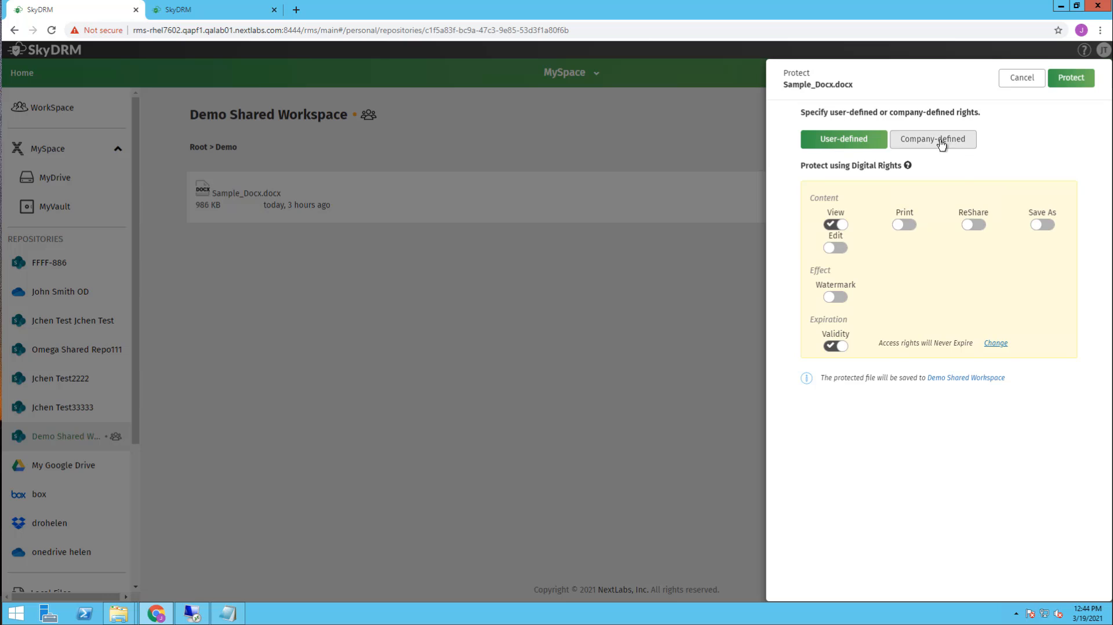
click(941, 144)
scroll(956, 435, down, 1)
click(930, 519)
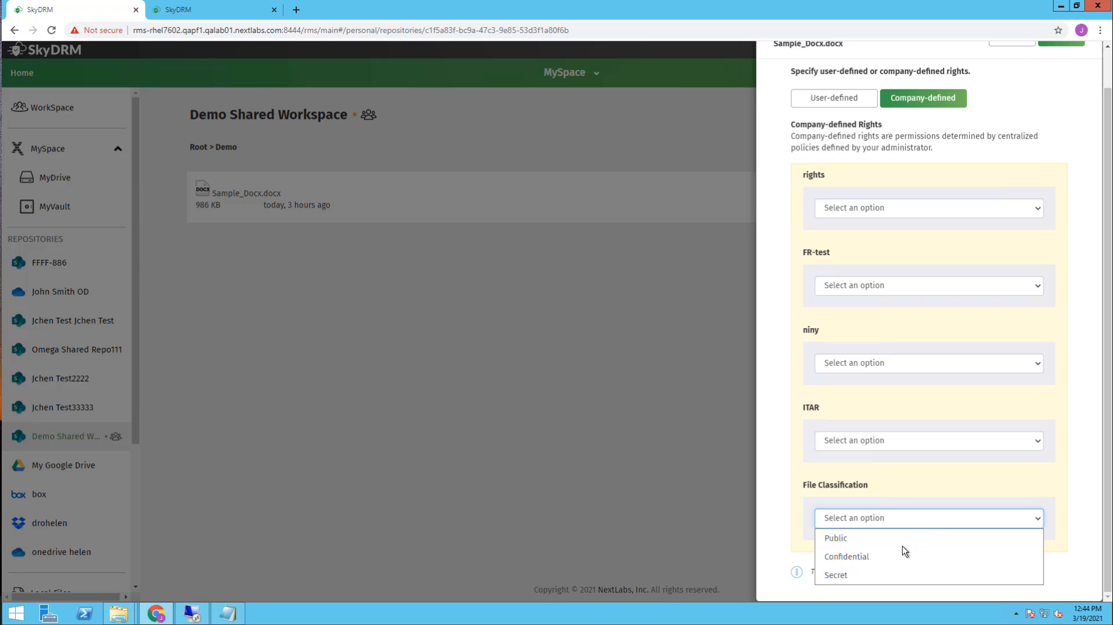
click(862, 557)
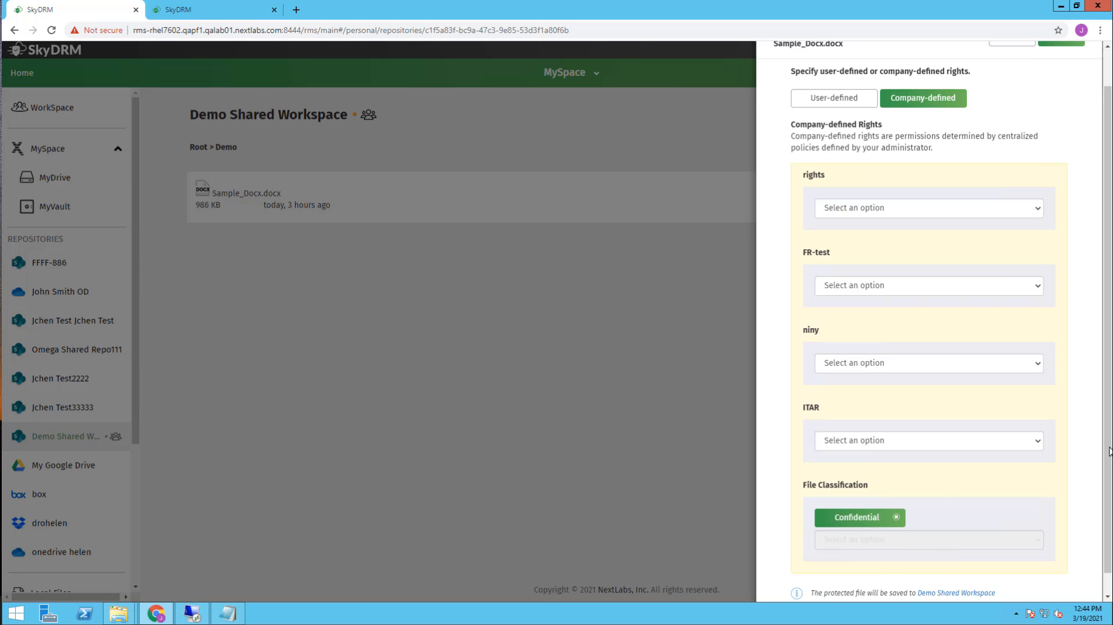
scroll(1096, 290, up, 1)
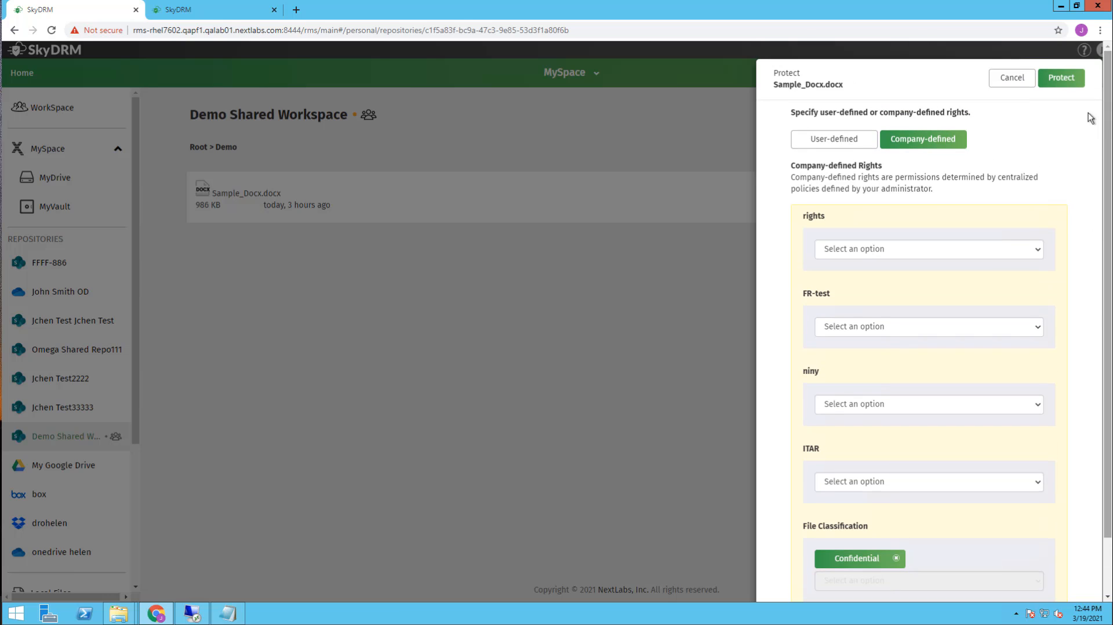
click(1066, 79)
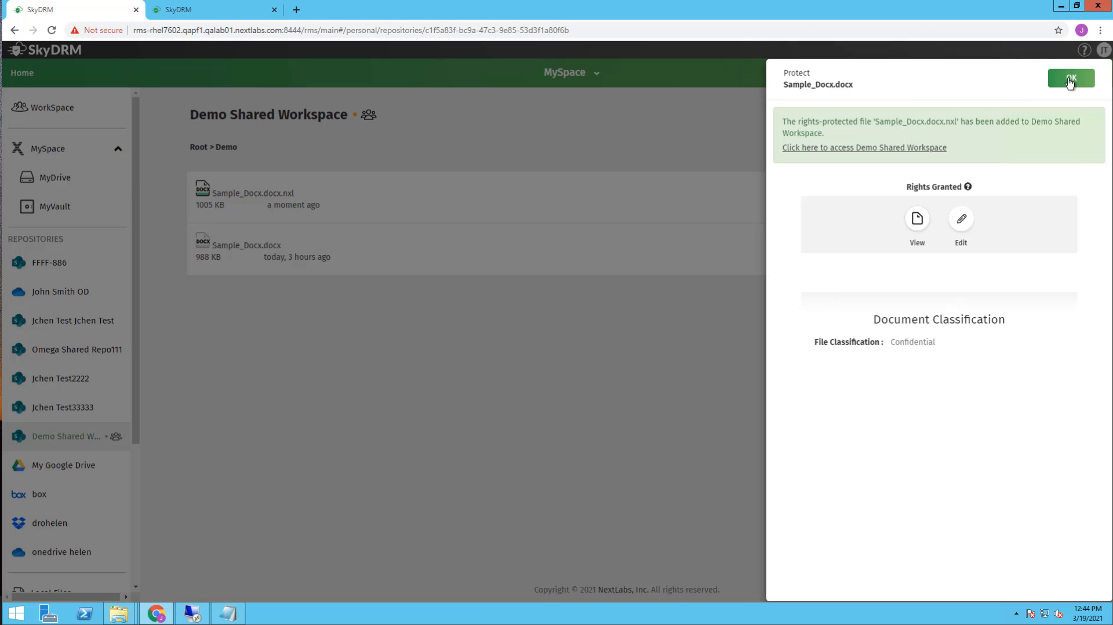
click(1070, 81)
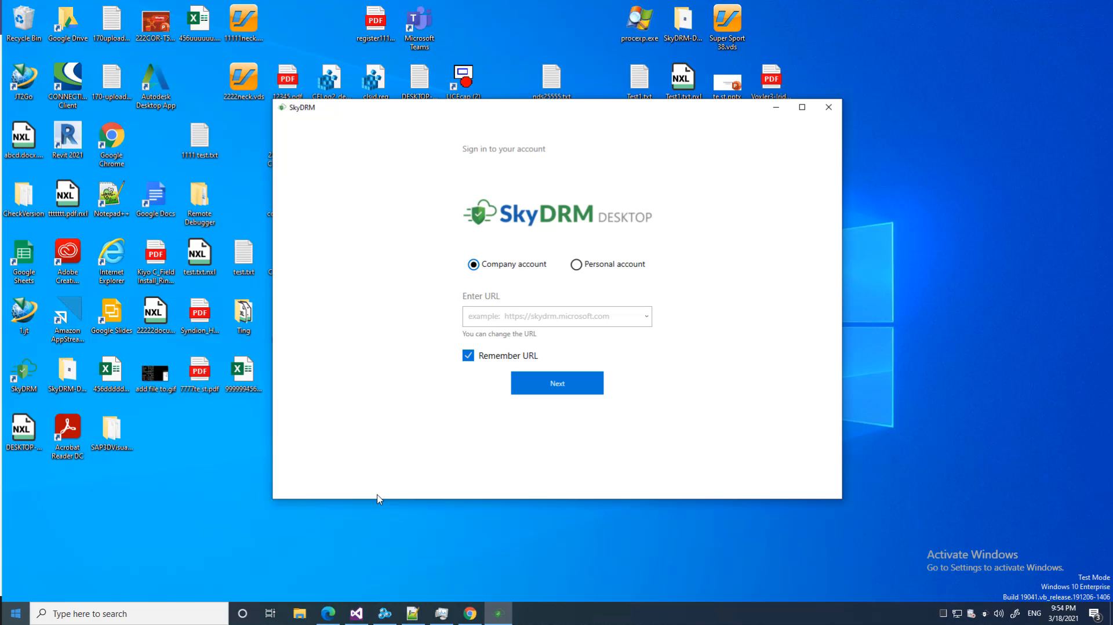
- Choose the rhel7602 server URL and continue to the account login
click(649, 320)
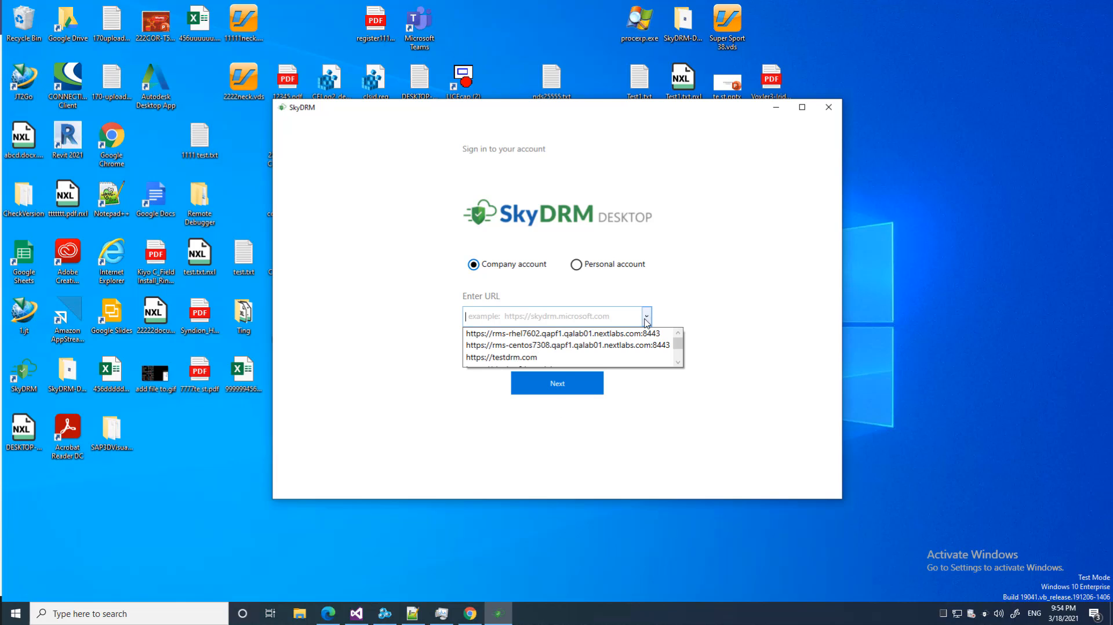
click(615, 333)
click(568, 388)
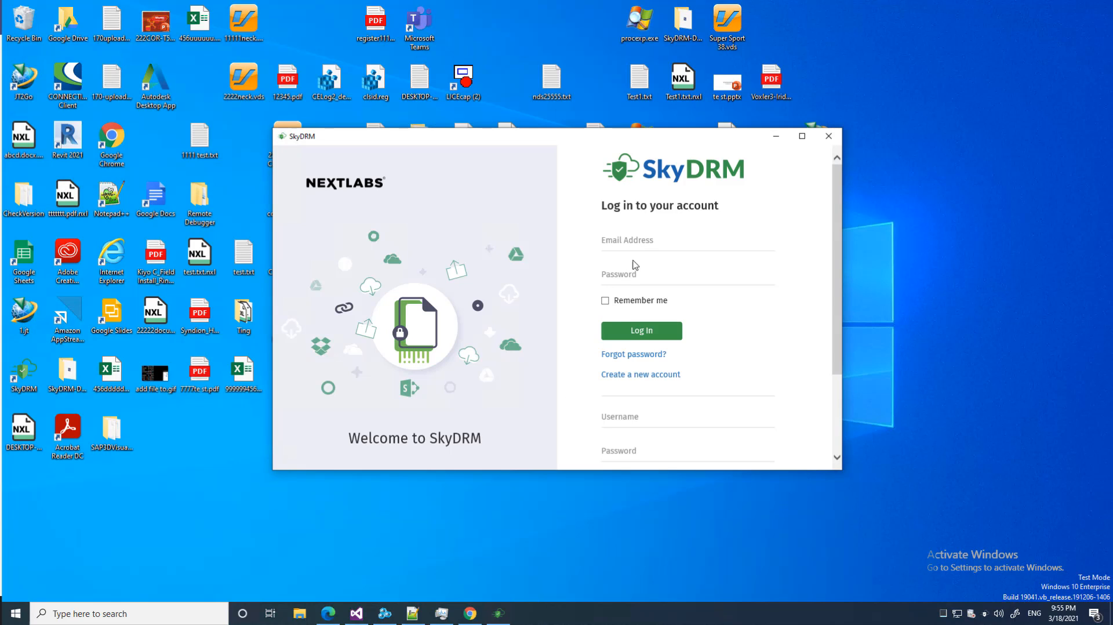
- Sign in with the account e-mail and password, then launch the full SkyDRM Desktop app
click(640, 245)
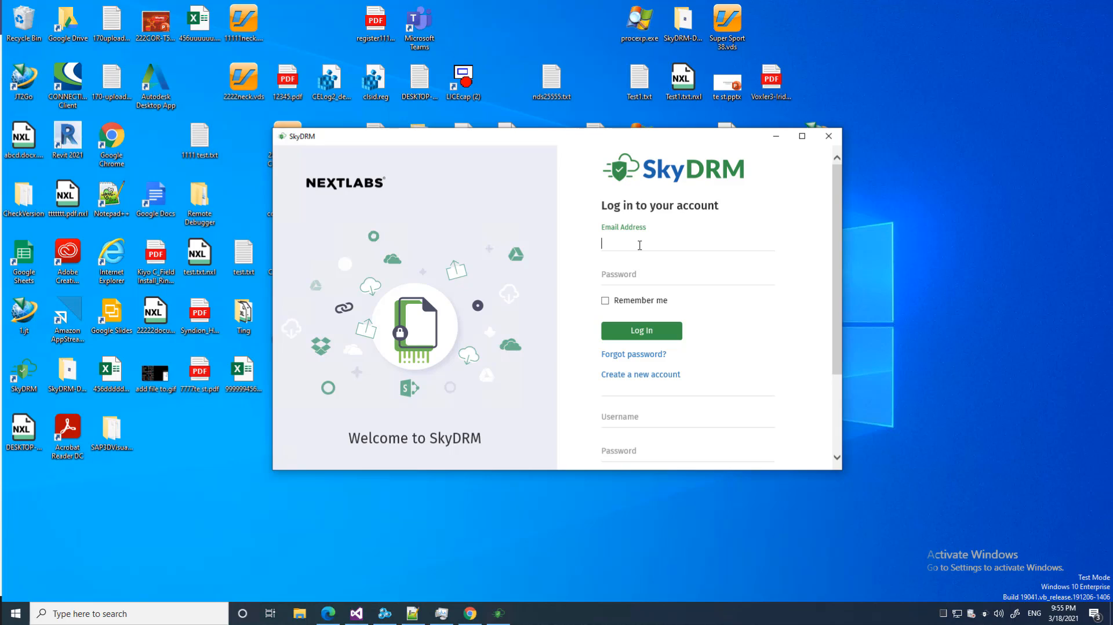
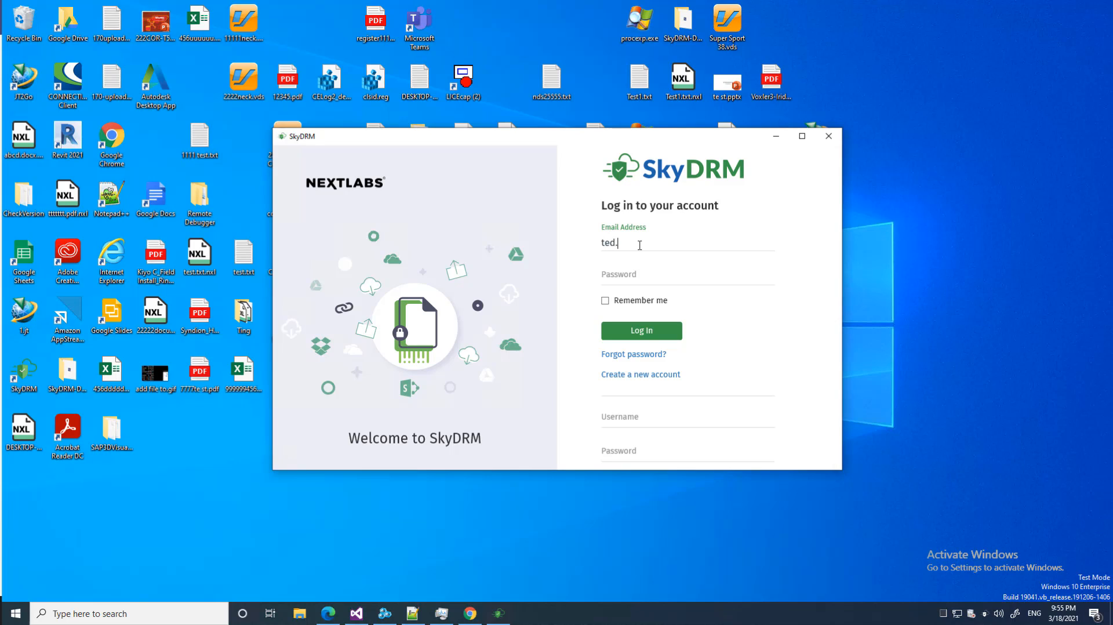
key(Tab)
text(••••••••)
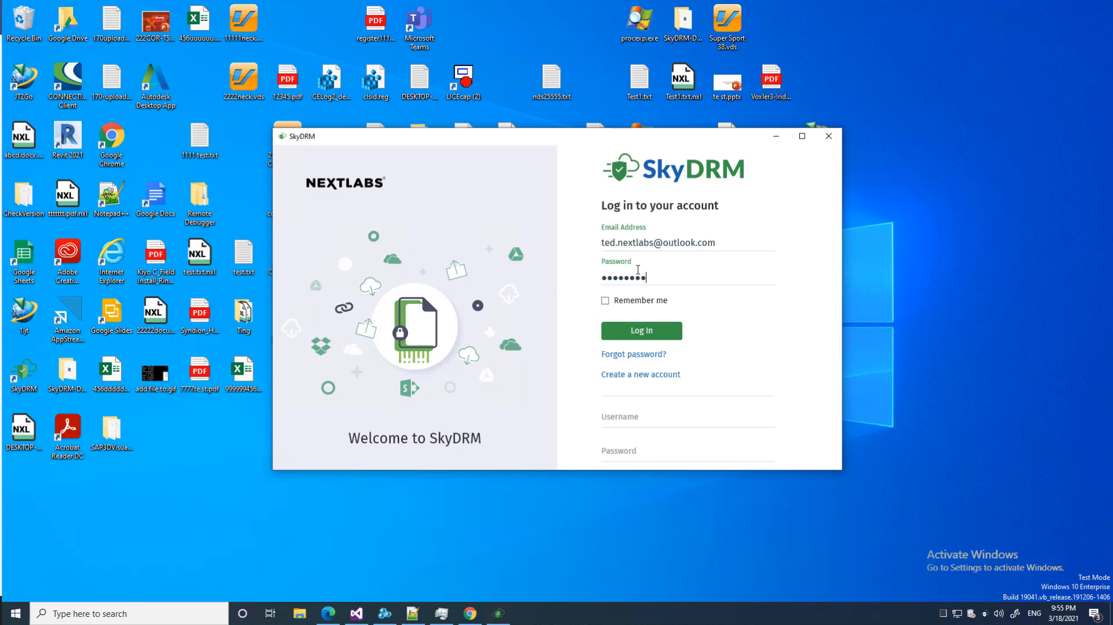
click(661, 328)
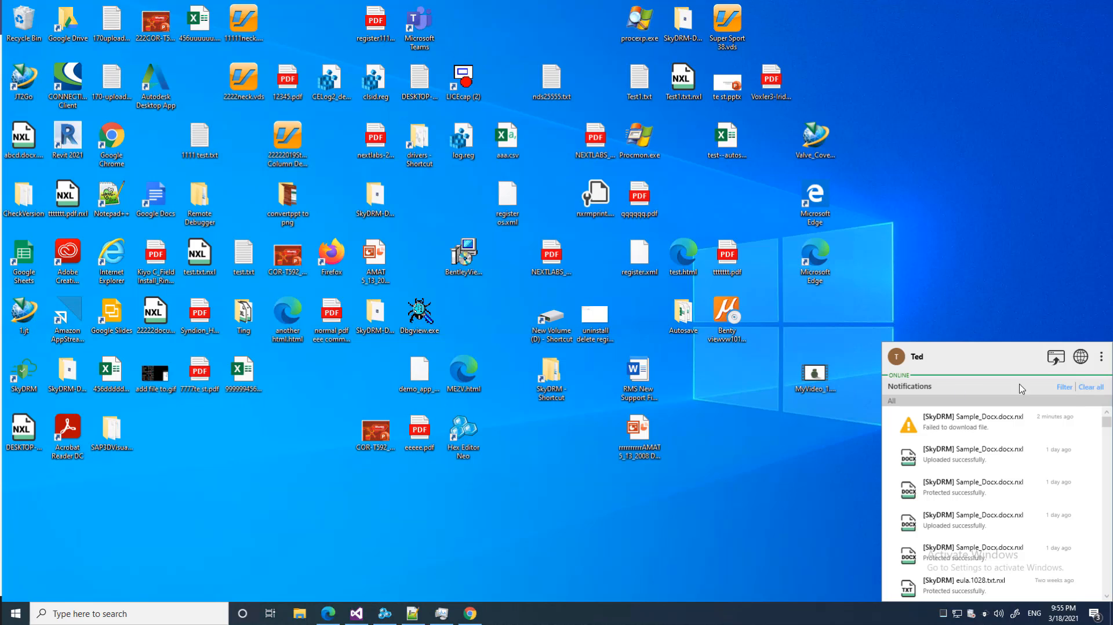
click(1053, 359)
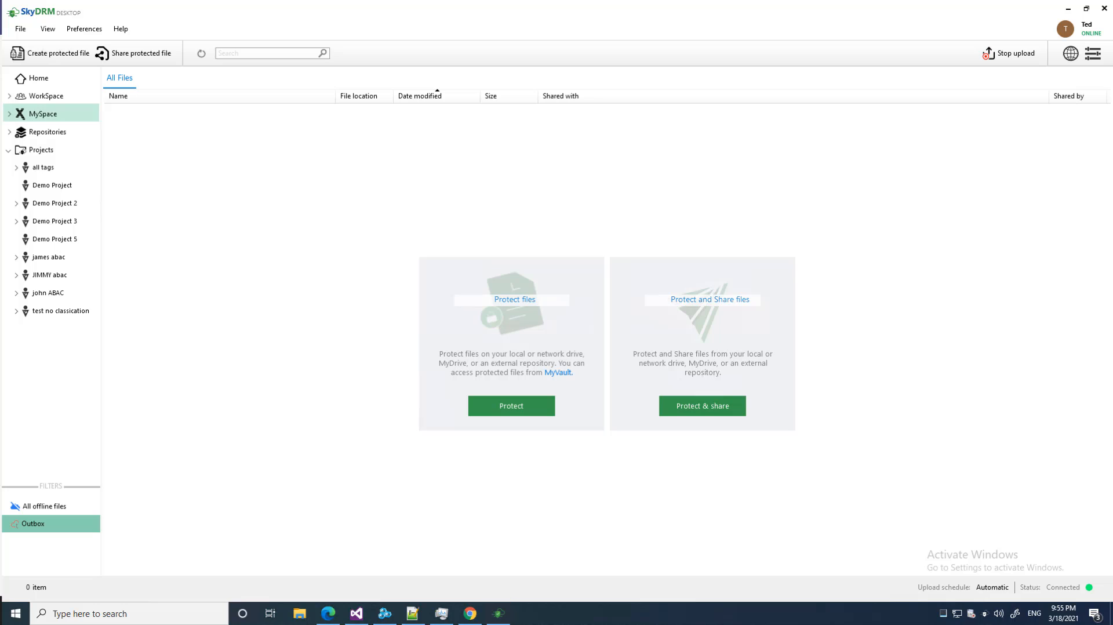
- Open Repositories > Demo Shared Workspace > Demo and close the Word window that popped up
click(10, 133)
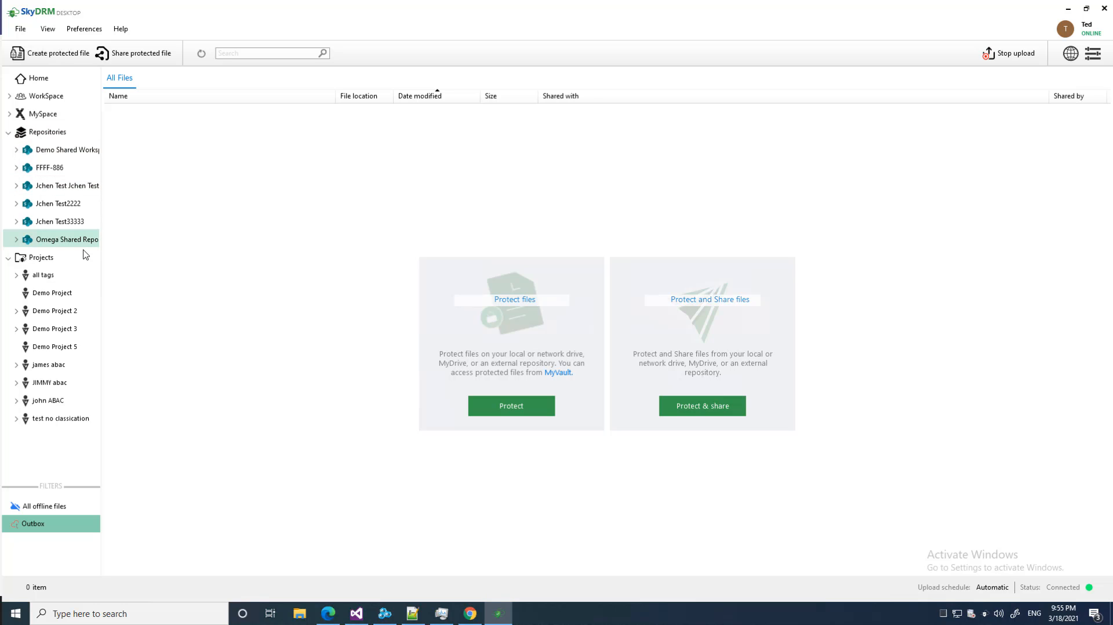
click(83, 152)
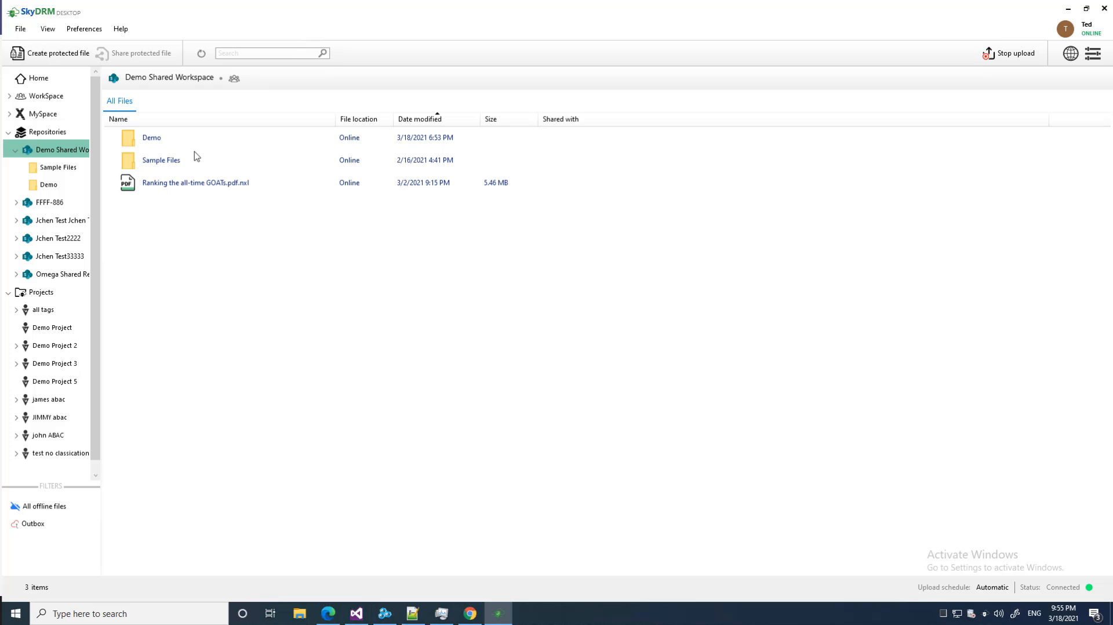
double_click(154, 141)
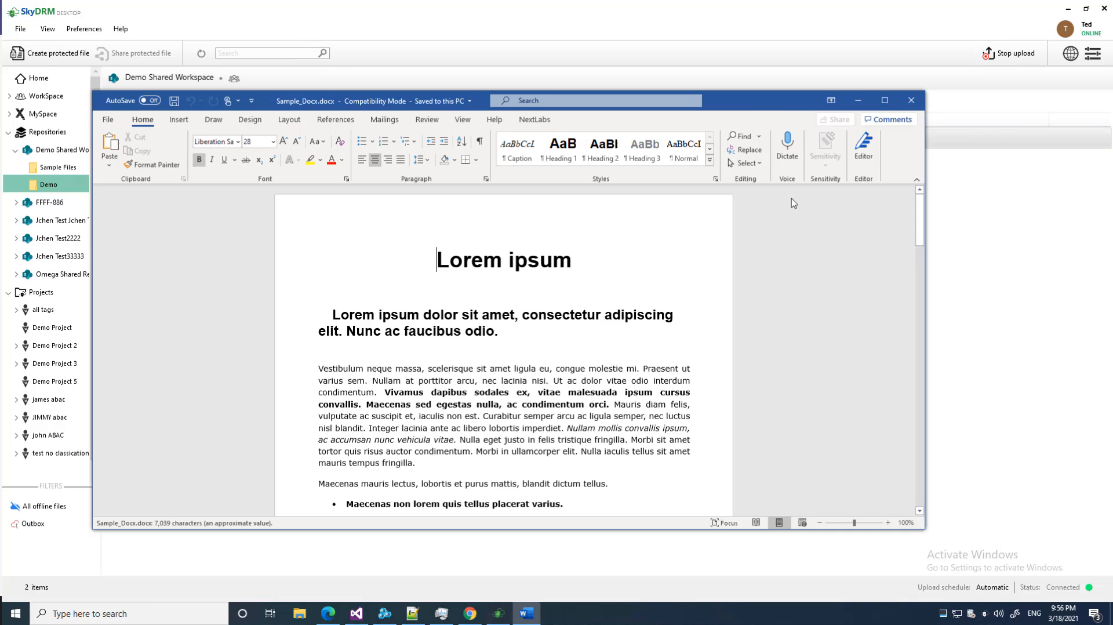
click(915, 103)
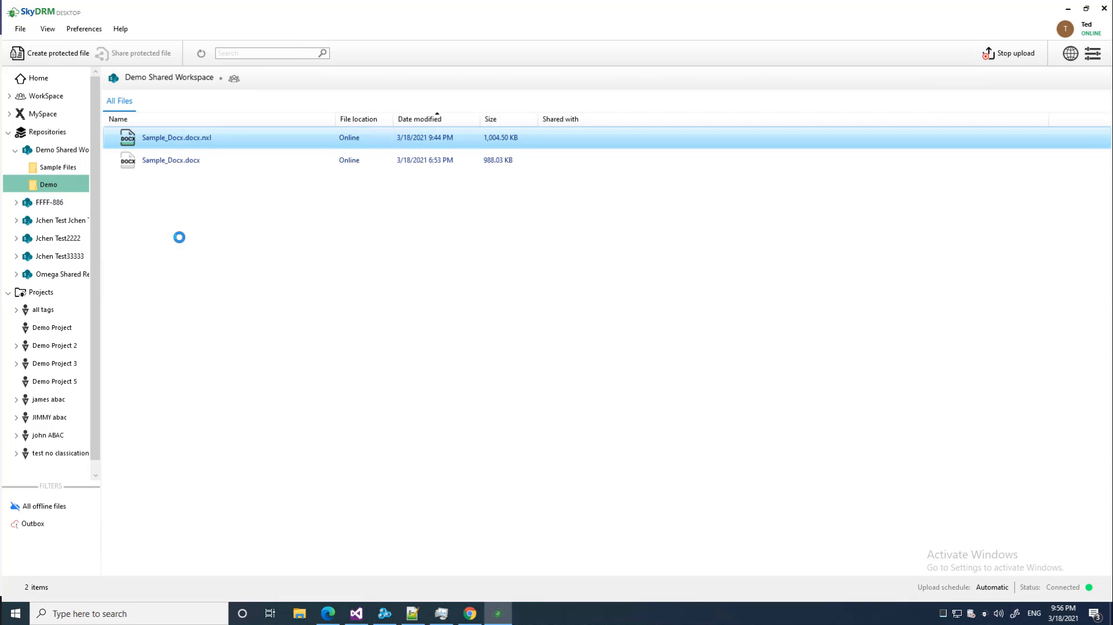
- Add Ranking the all-time GOATs.pdf.nxl from MyVault to Demo Shared Workspace's Demo folder, then open Demo
click(9, 115)
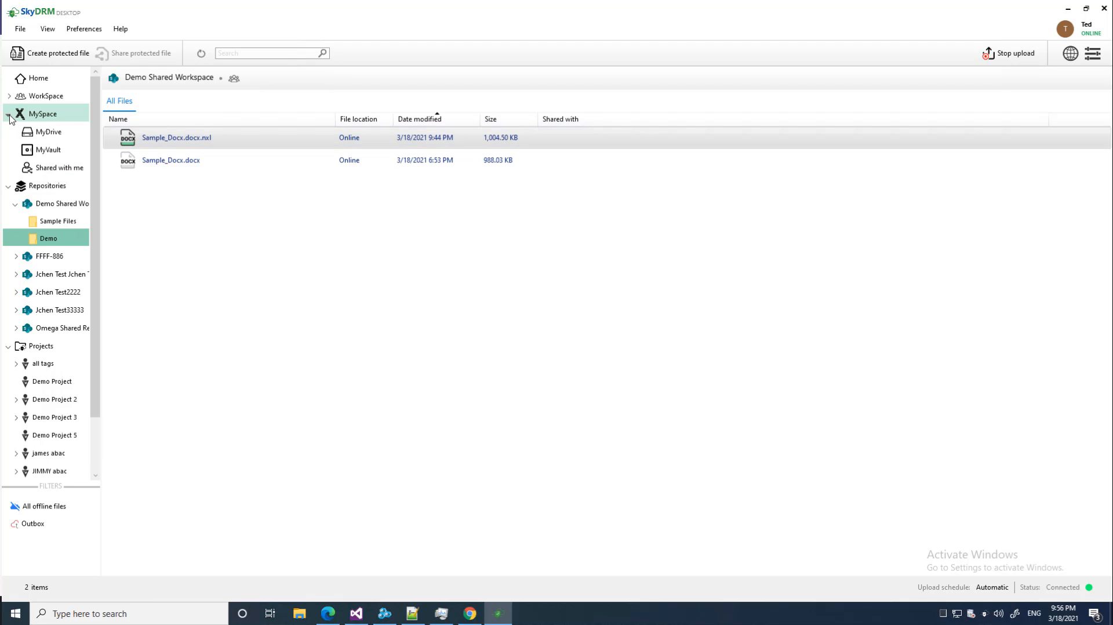
click(55, 152)
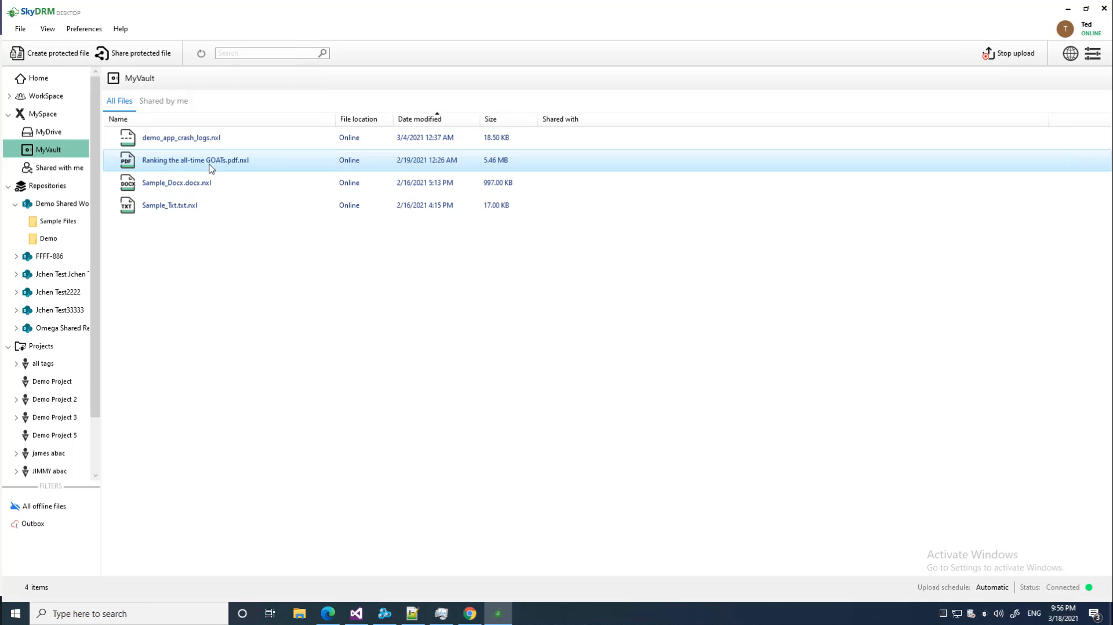
right_click(237, 167)
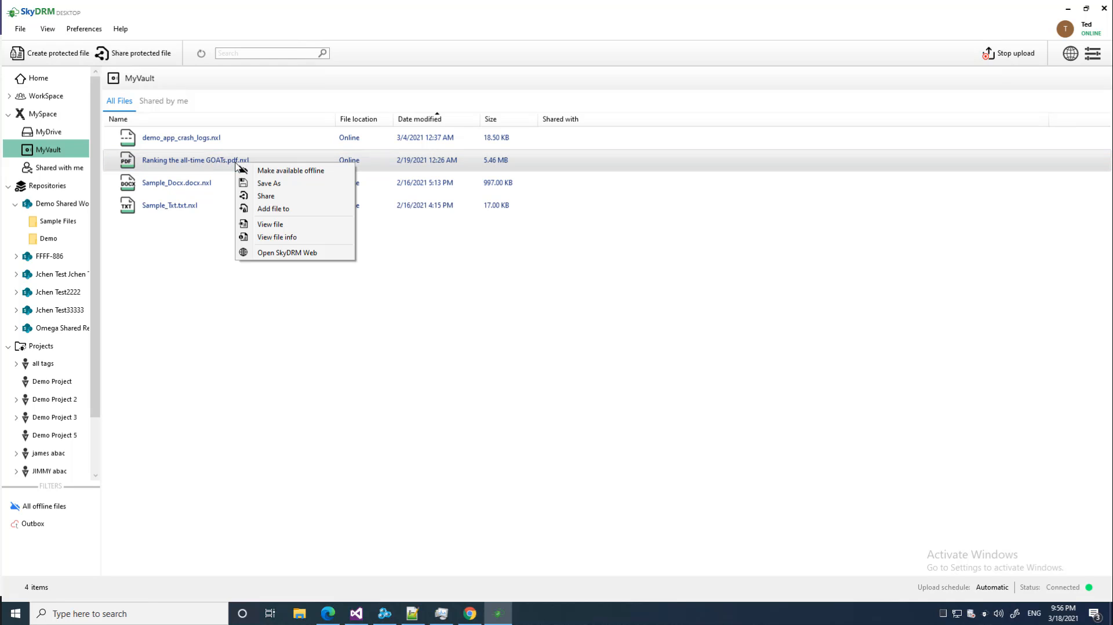
click(283, 209)
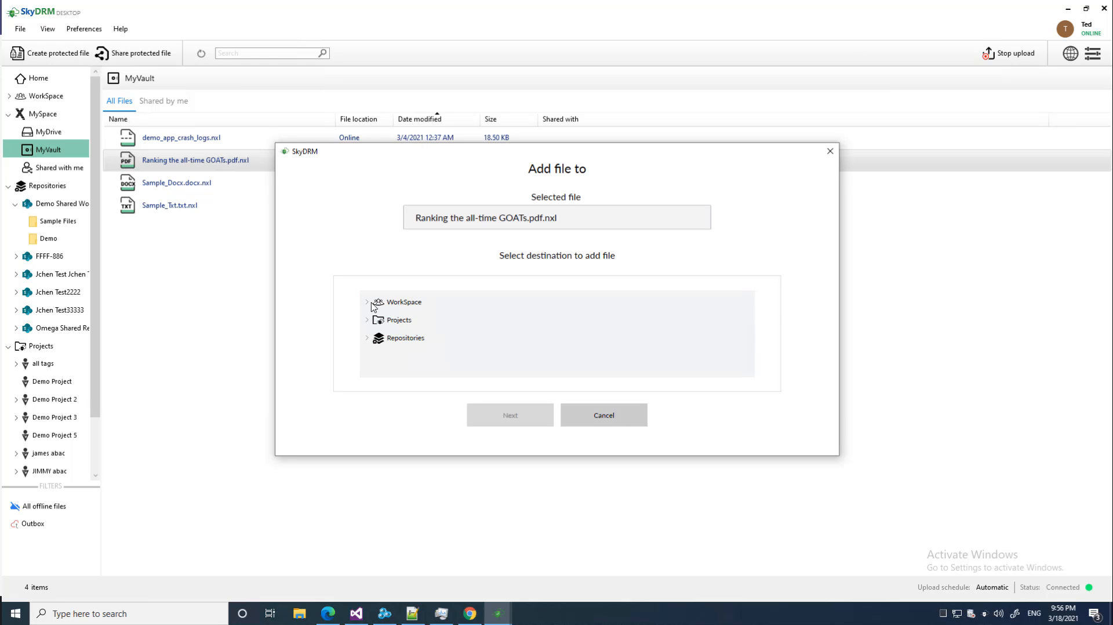
click(367, 340)
click(375, 356)
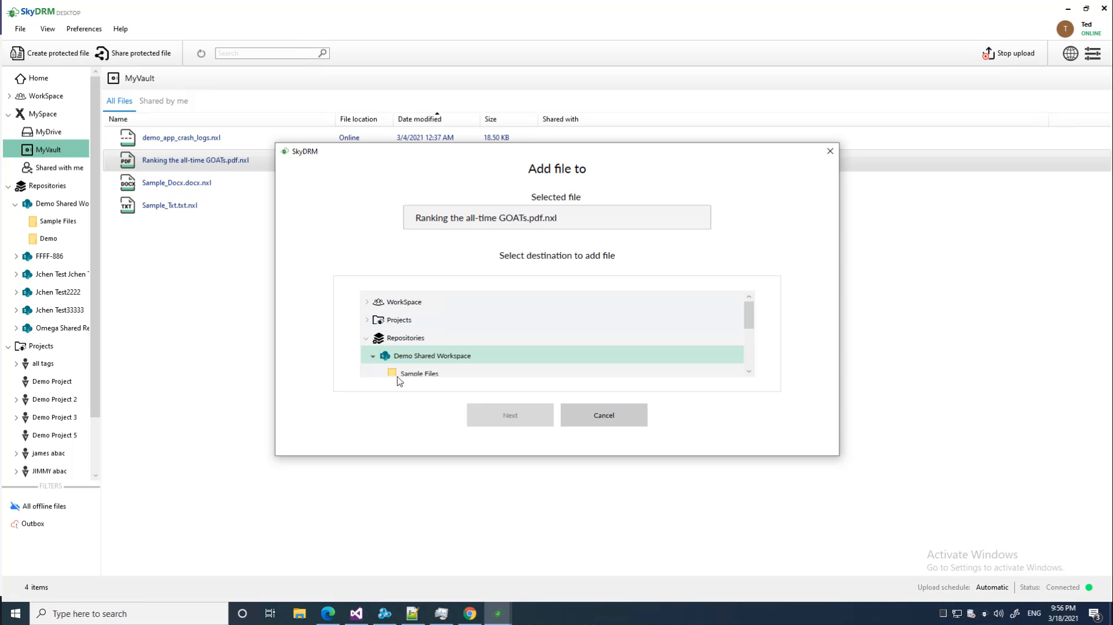
click(751, 337)
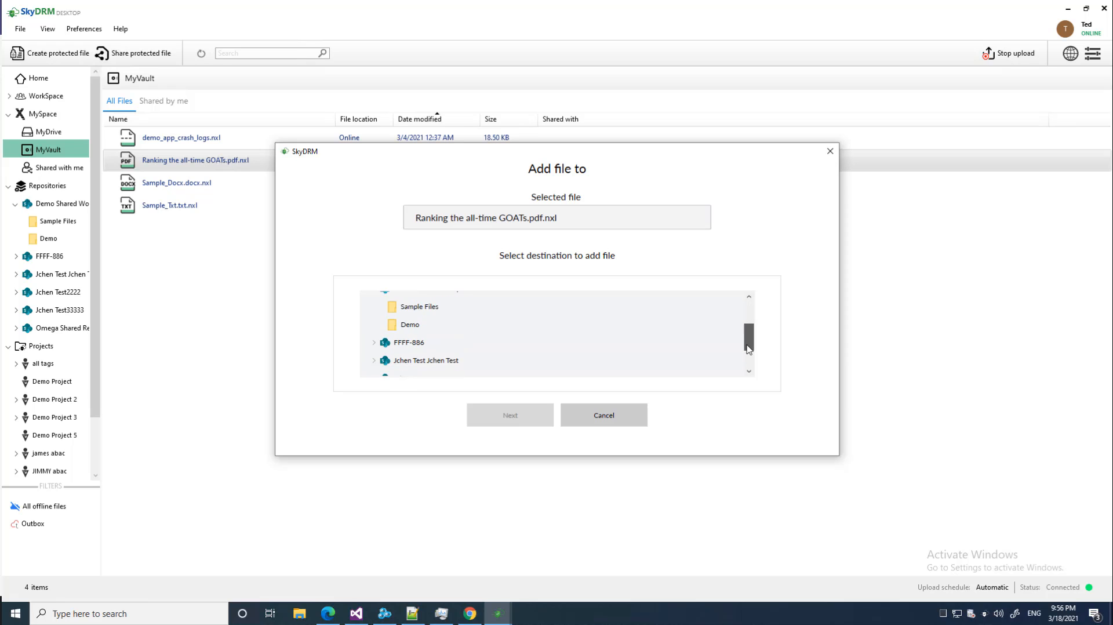
click(412, 310)
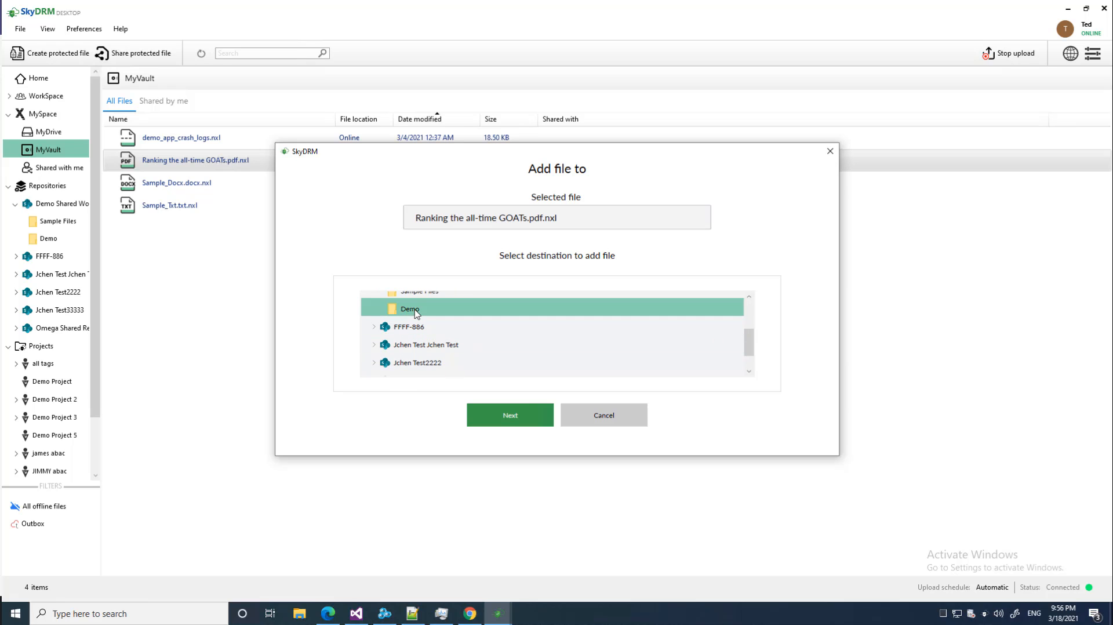
click(520, 418)
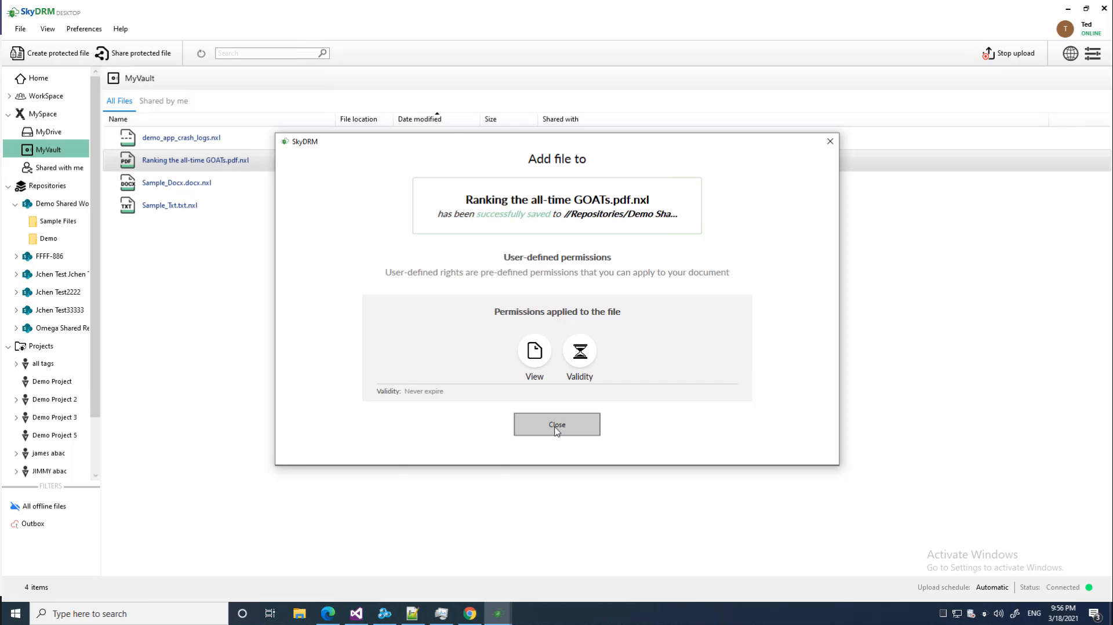
click(557, 426)
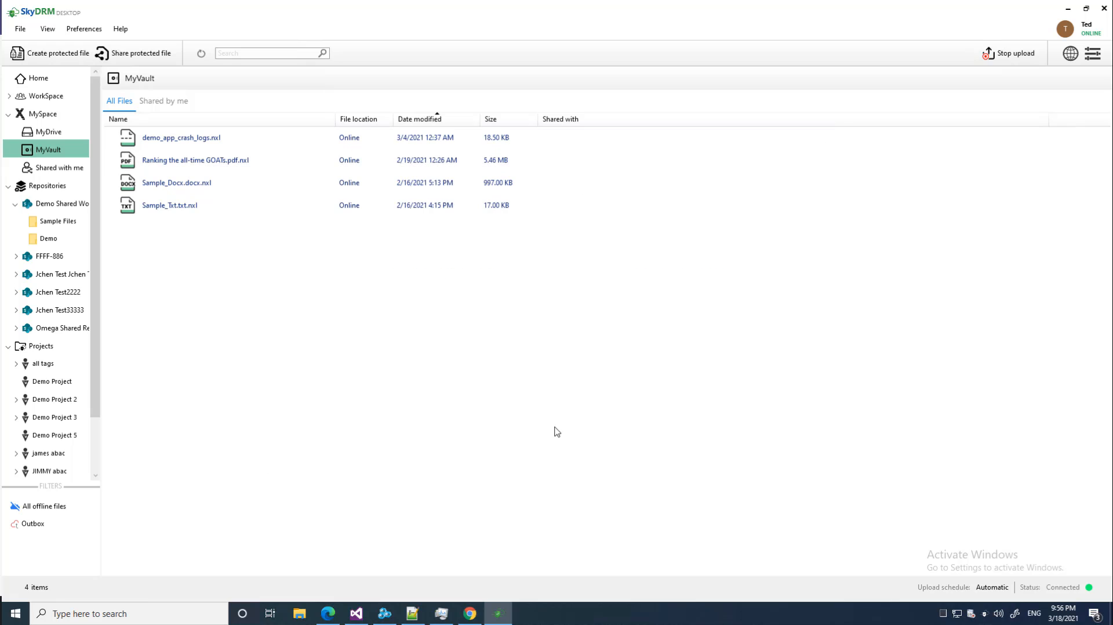
click(49, 239)
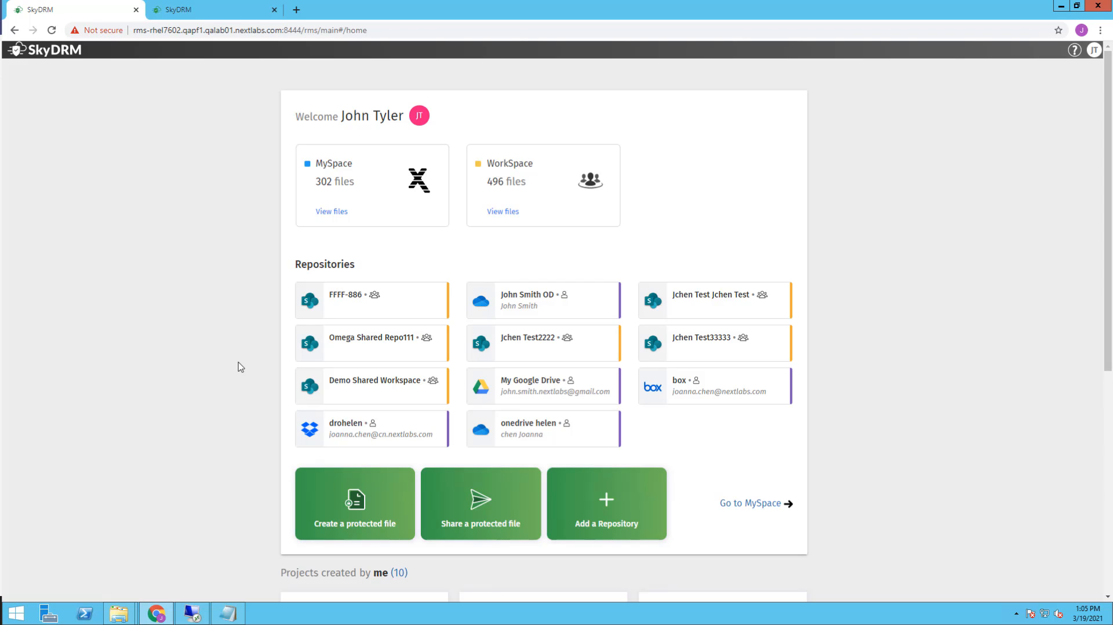
- Open the web Demo folder of Demo Shared Workspace and view Ranking the all-time GOATs.pdf.nxl
click(364, 385)
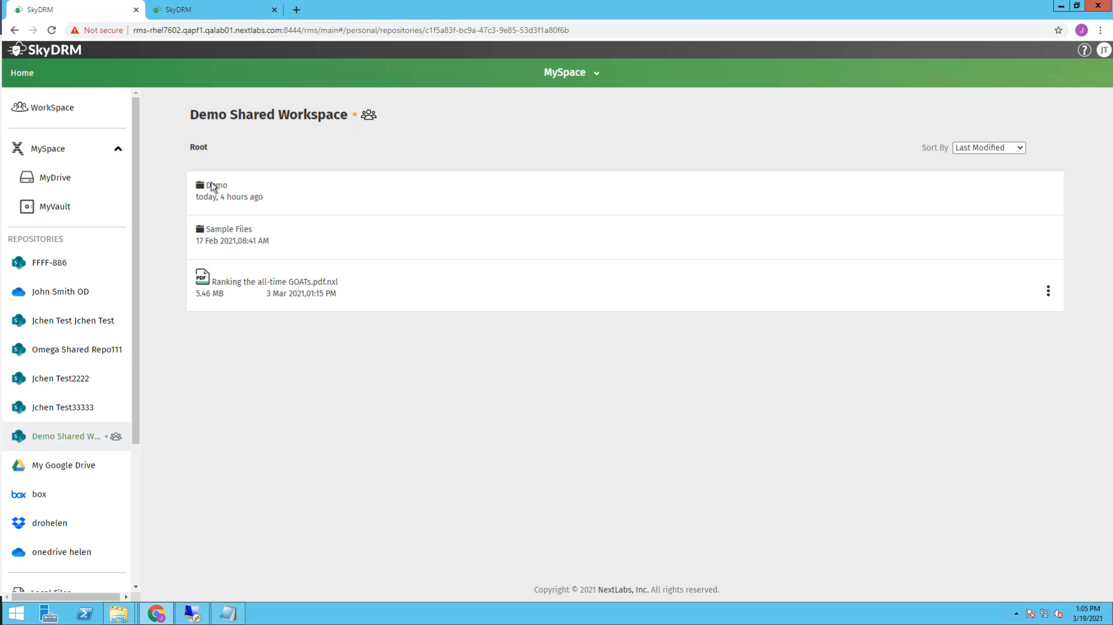
click(212, 185)
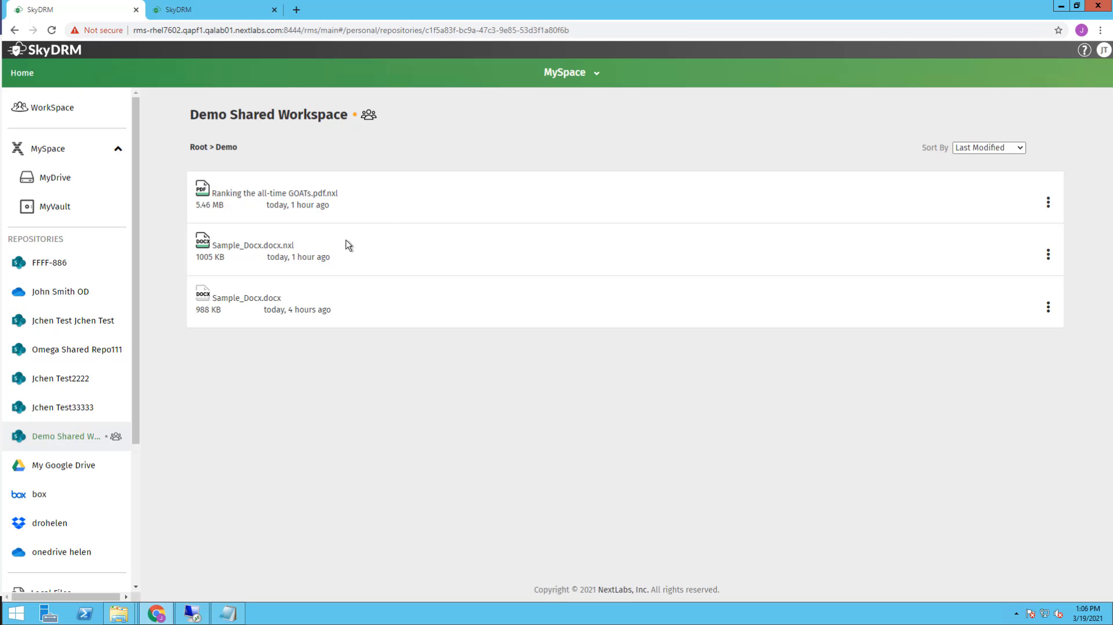
click(260, 200)
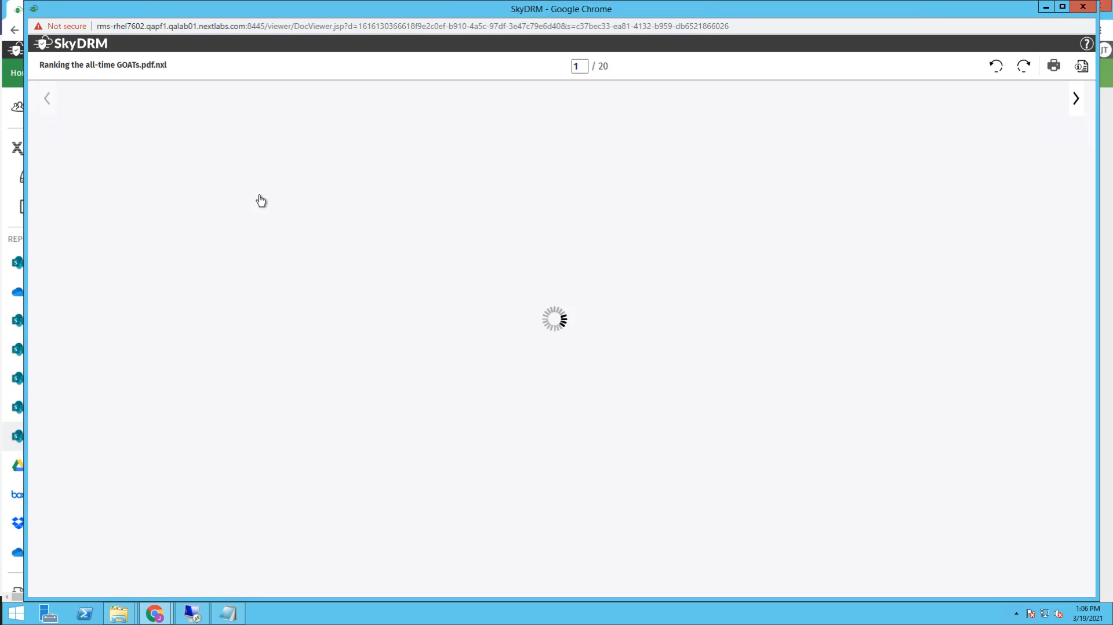
click(1083, 8)
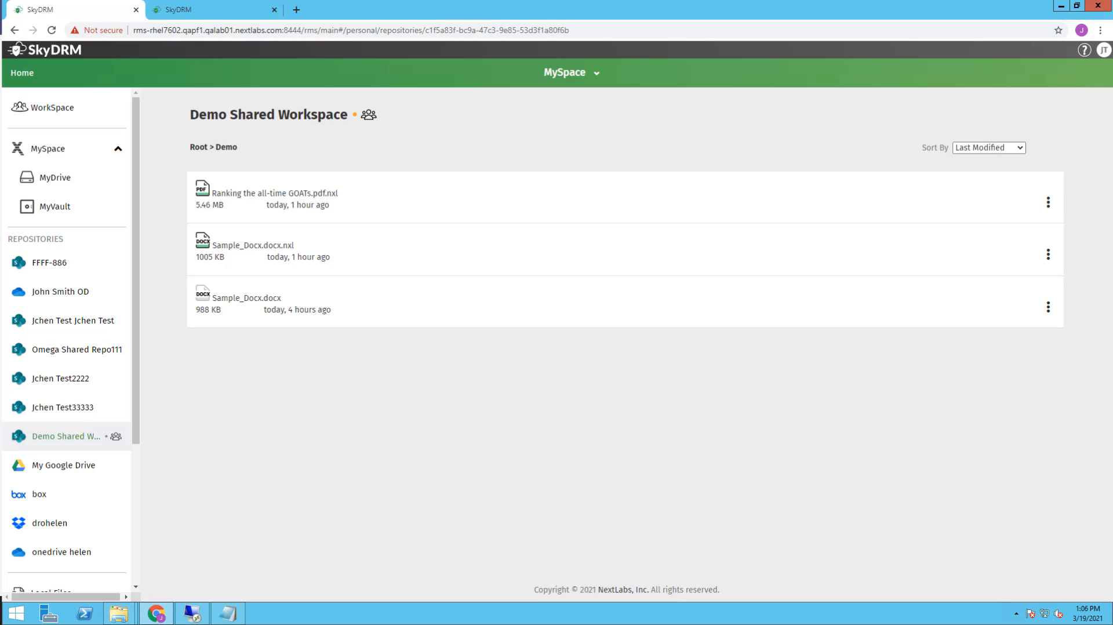